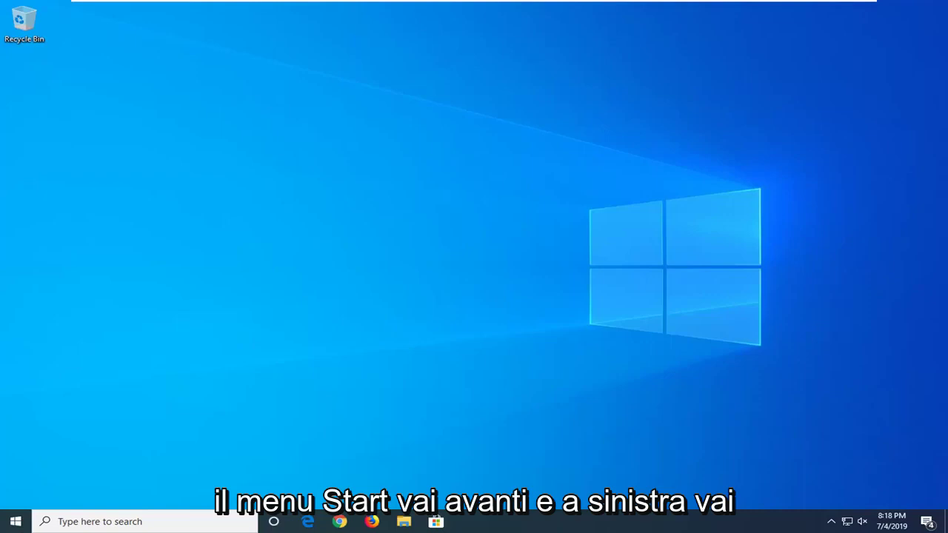
Step: Open Run from Start search and run ms-settings:defaultapps to open Default apps settings
click(15, 521)
text(run)
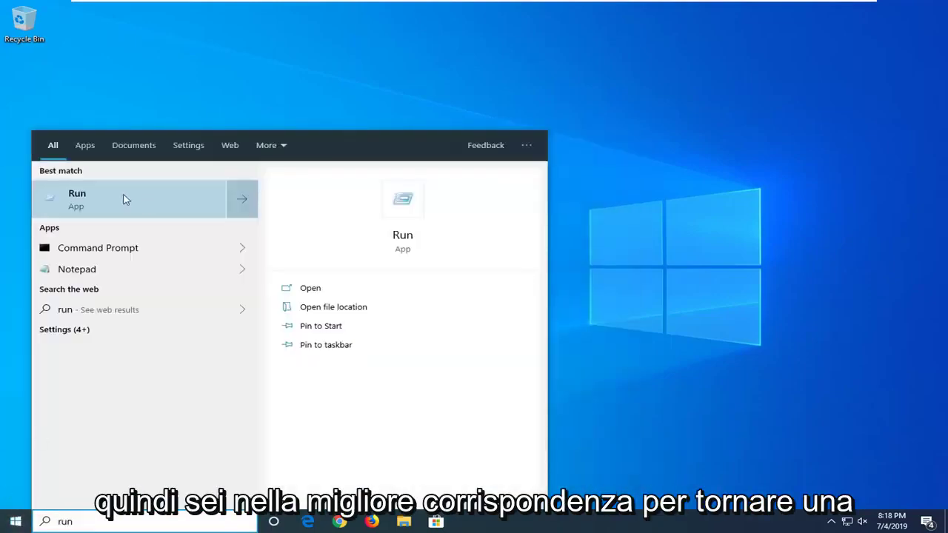
click(121, 201)
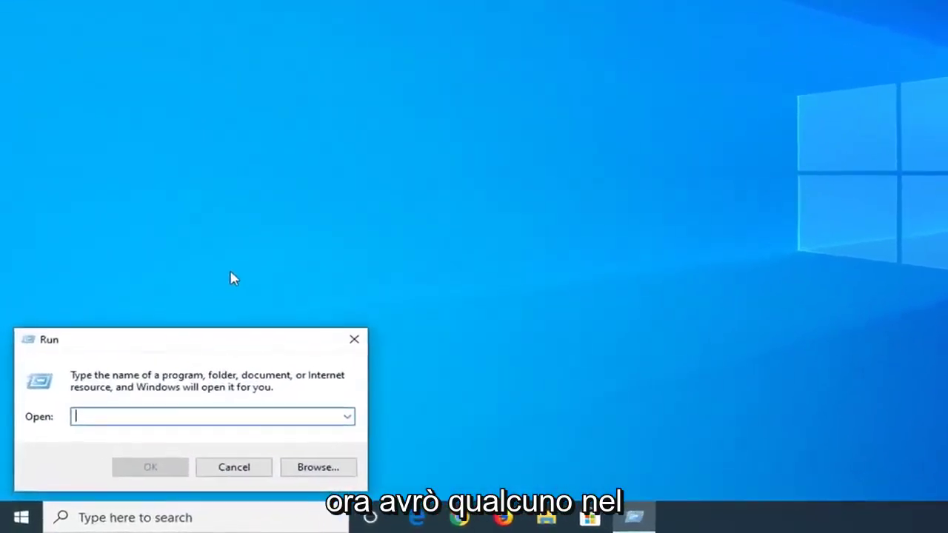
text(ms-settings:defaultapps)
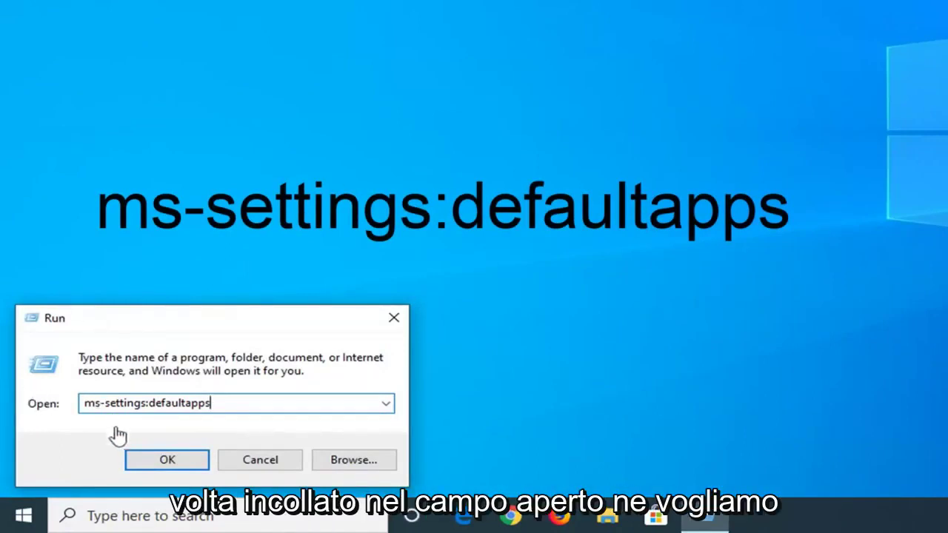
click(166, 460)
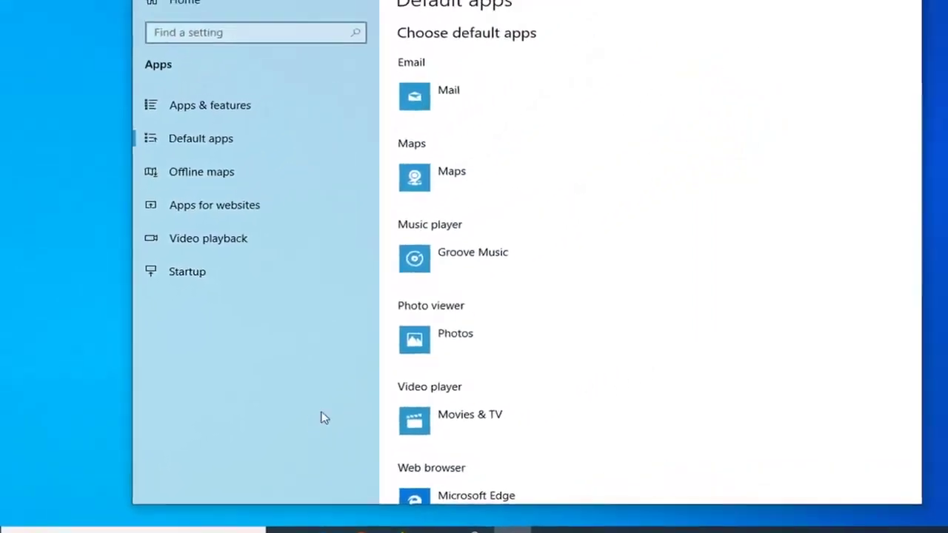
Step: Scroll the Default apps page past the Microsoft Edge web browser default toward Reset
scroll(555, 211, down, 5)
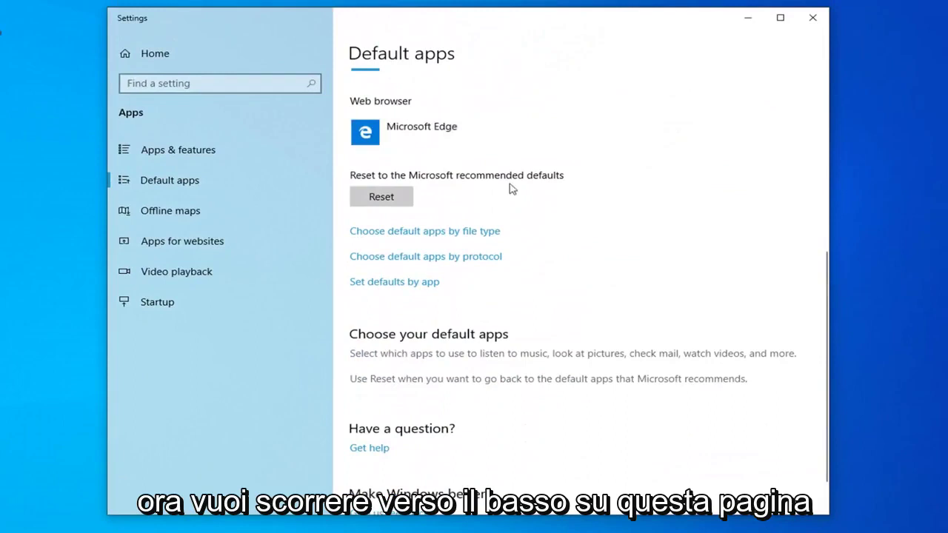
Step: Open 'Choose default apps by file type' and scroll down to the .doc and .docx rows
click(399, 232)
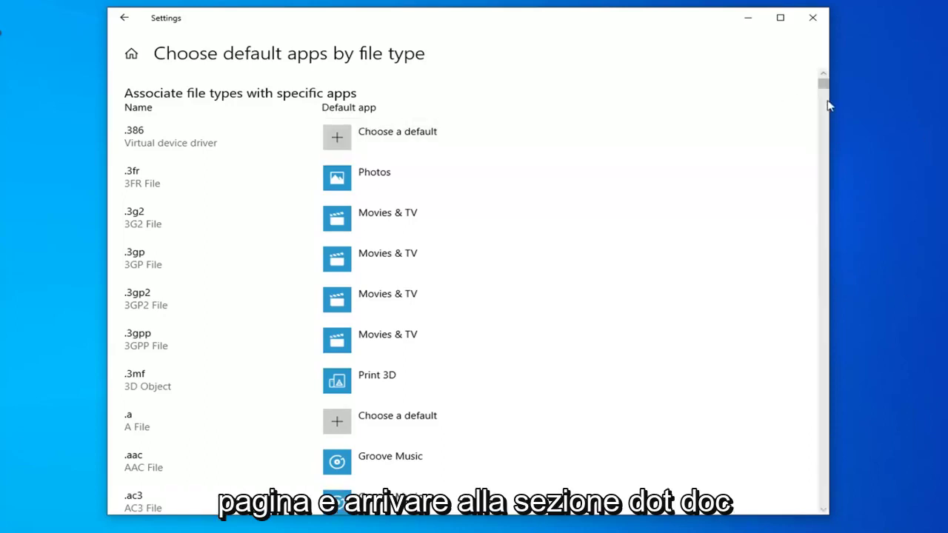
scroll(807, 131, down, 3)
scroll(799, 131, down, 15)
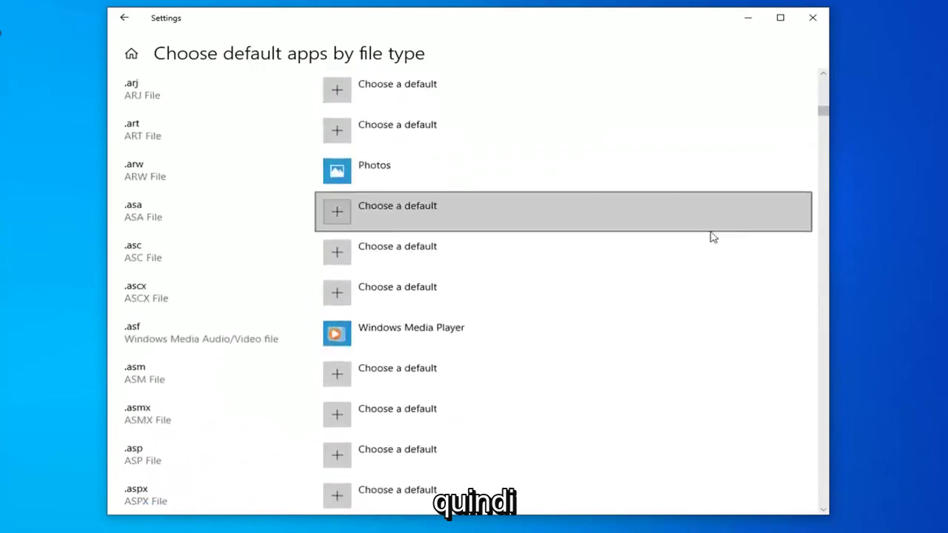
scroll(729, 249, down, 10)
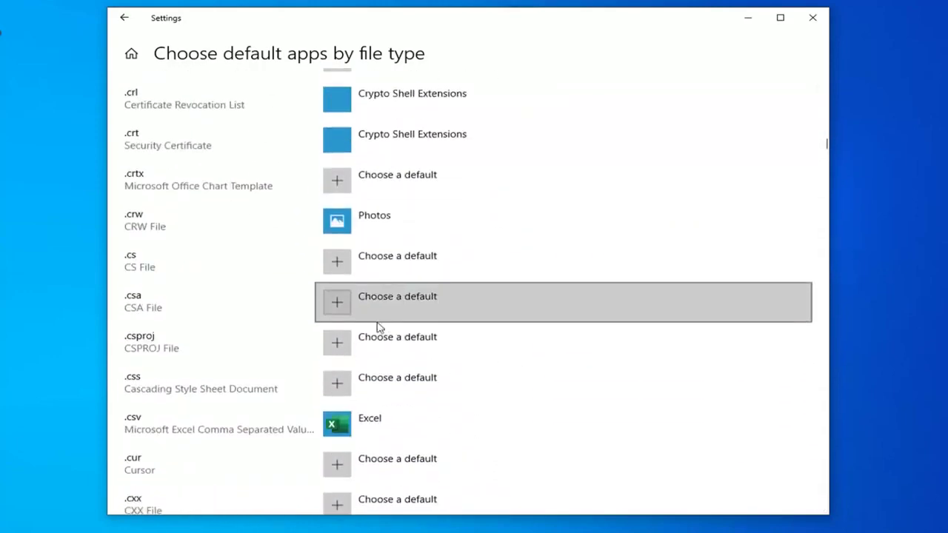
scroll(200, 319, down, 1)
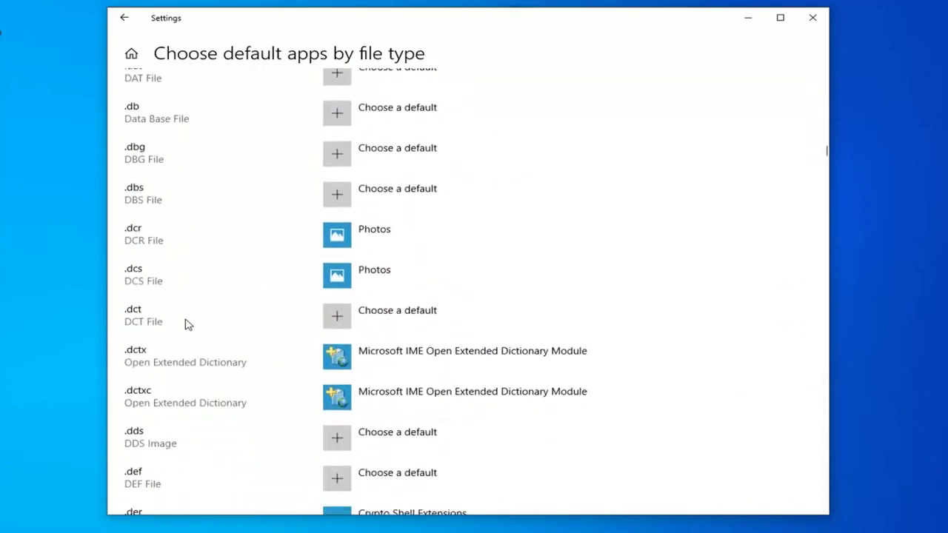
scroll(190, 320, down, 9)
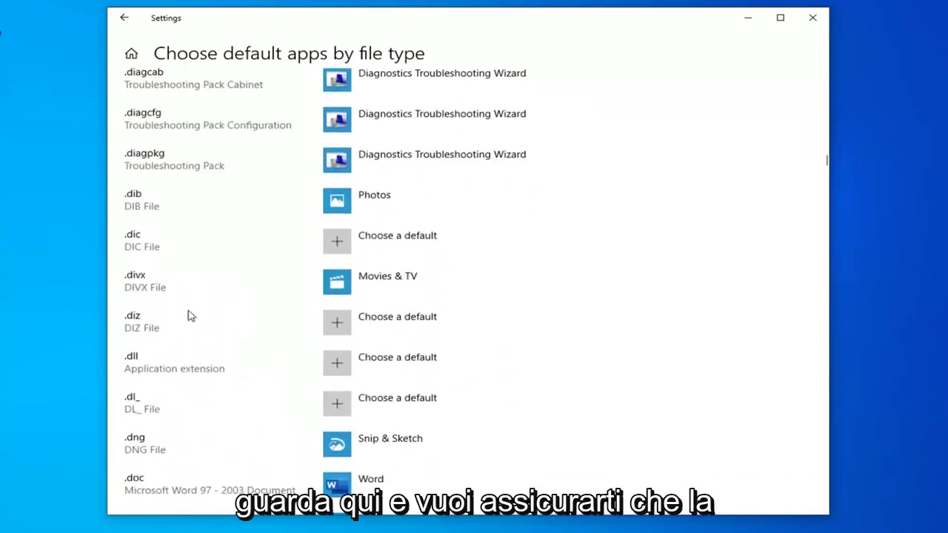
scroll(189, 316, down, 4)
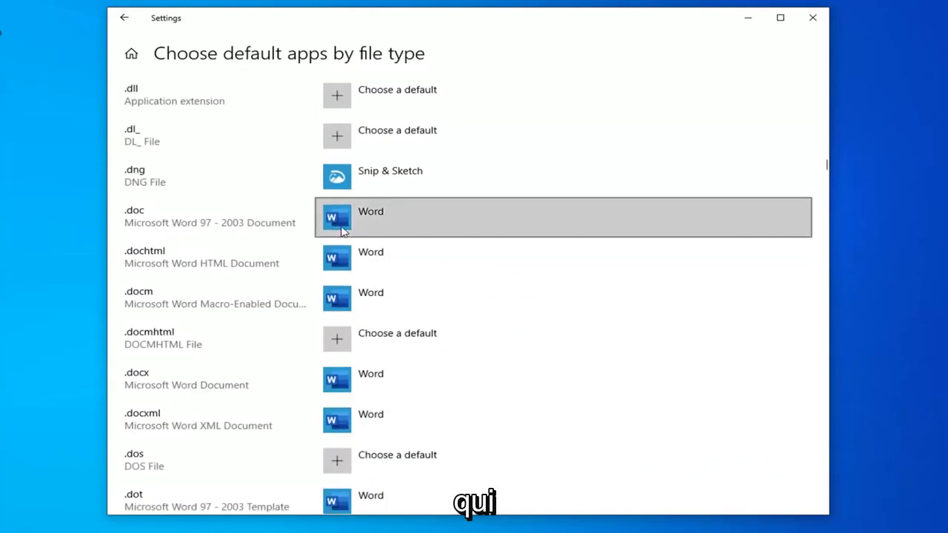
Step: Check the app choices for .doc, .dochtml and .docm, keeping Word as the default
click(398, 215)
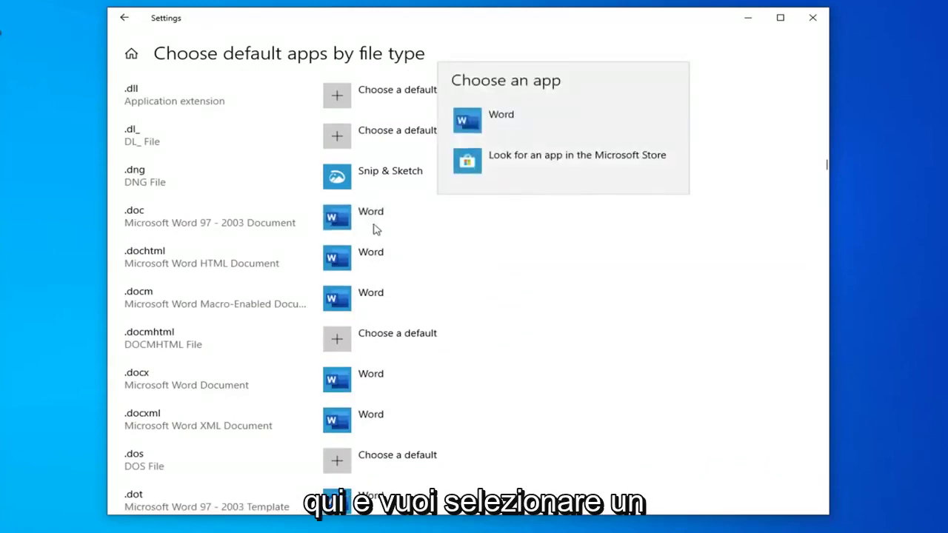
click(402, 255)
click(402, 256)
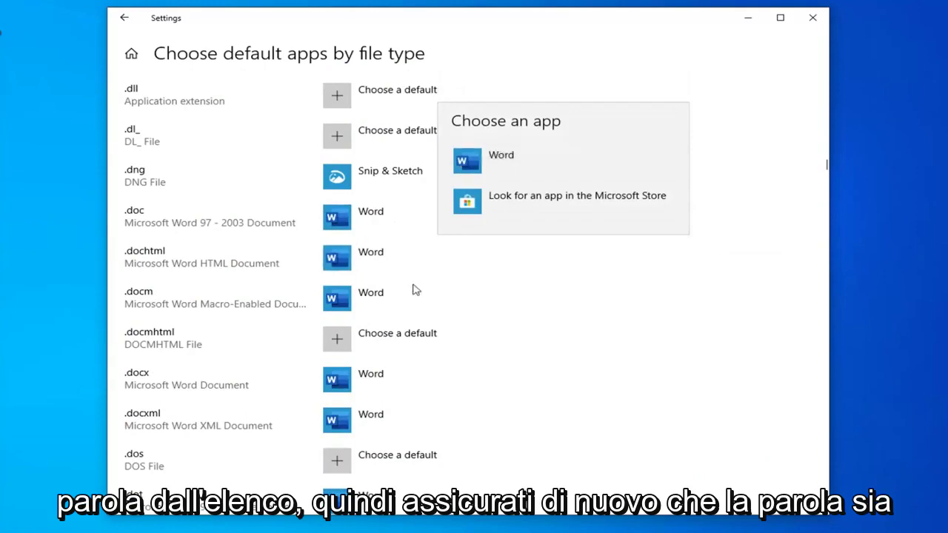
click(374, 296)
click(374, 296)
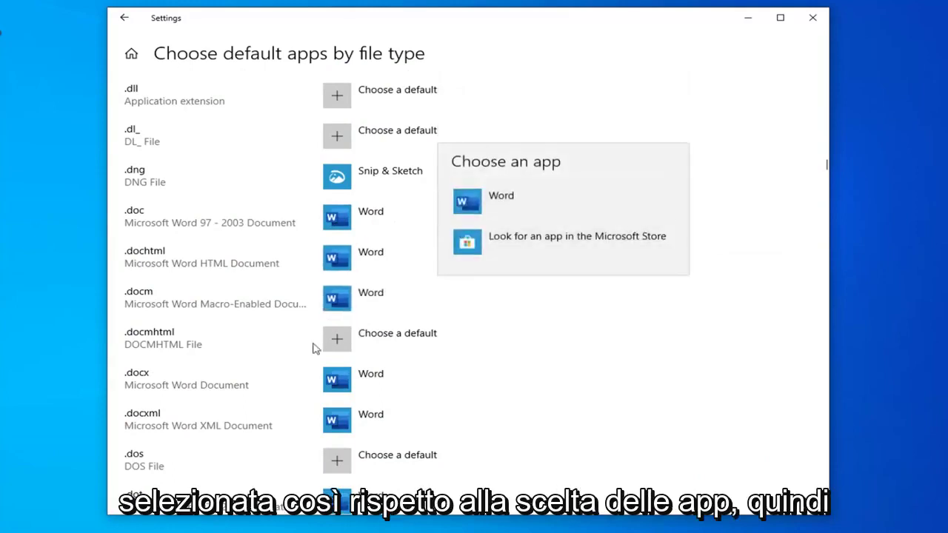
click(376, 300)
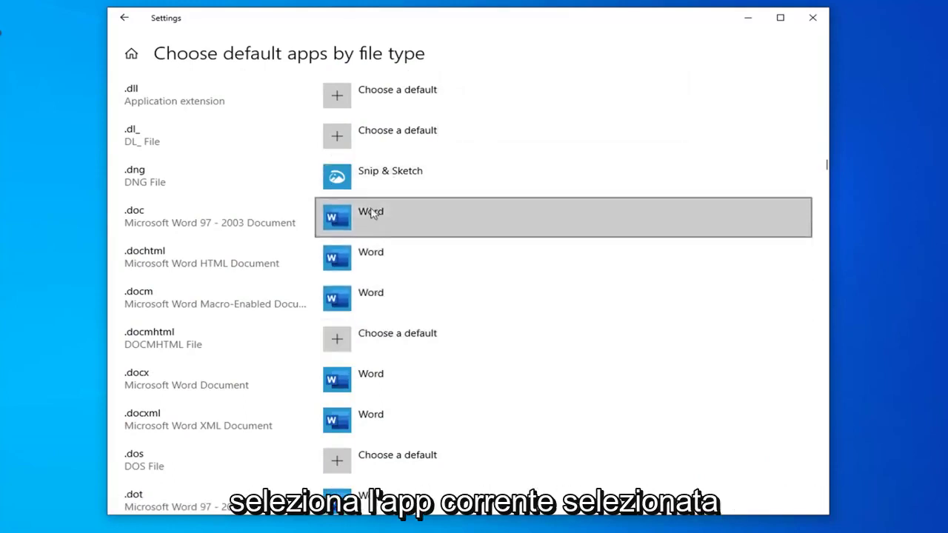
click(386, 270)
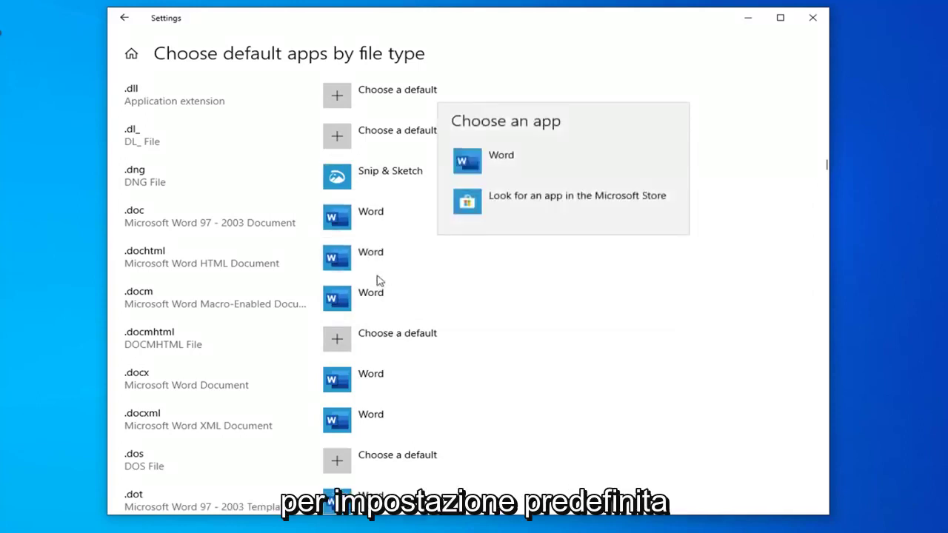
click(451, 172)
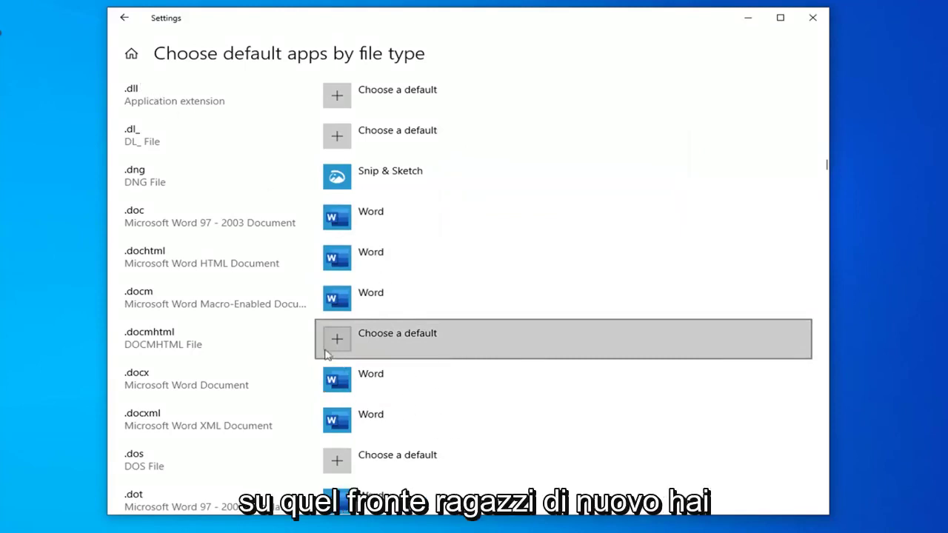
Step: Review the list to confirm .doc, .dochtml, .docm, .docx and .docxml are assigned to Word
scroll(326, 355, down, 3)
scroll(214, 306, up, 5)
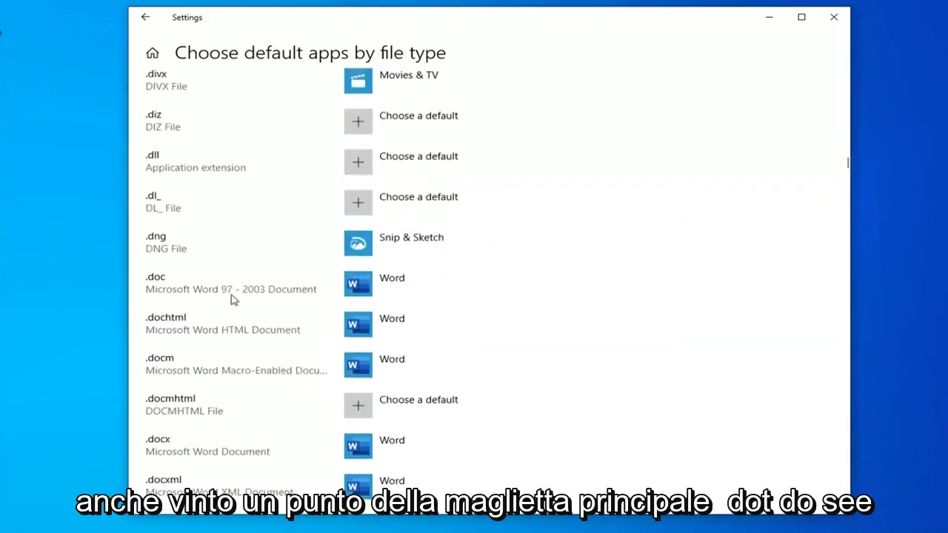
scroll(269, 321, down, 2)
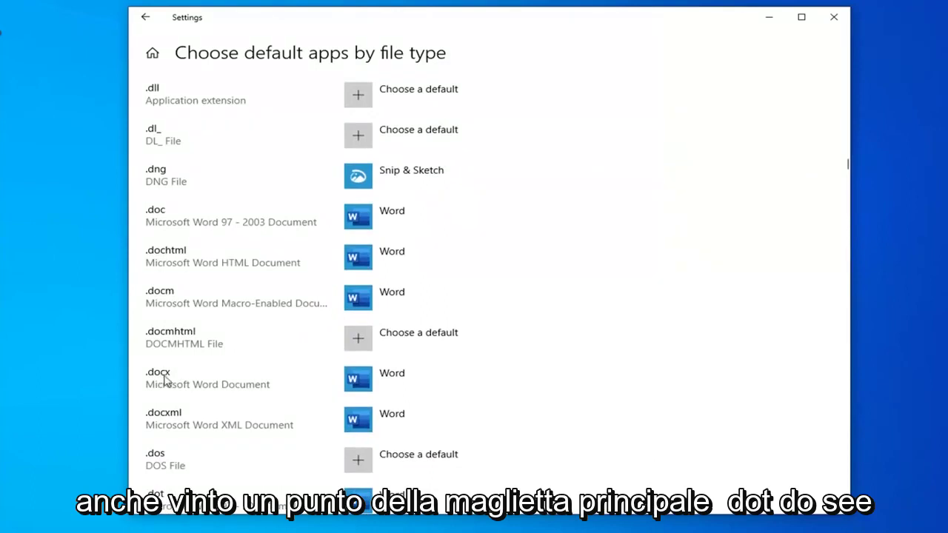
scroll(252, 382, down, 5)
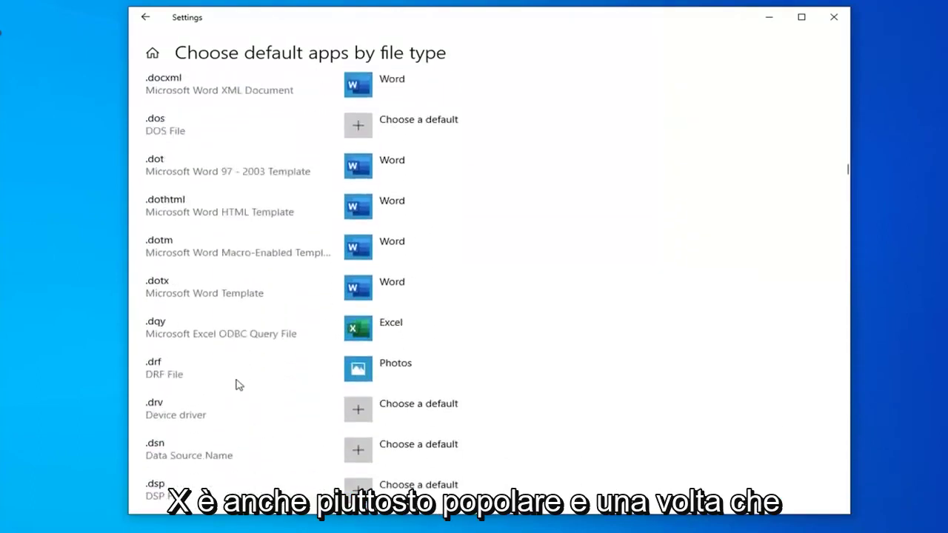
scroll(239, 383, up, 5)
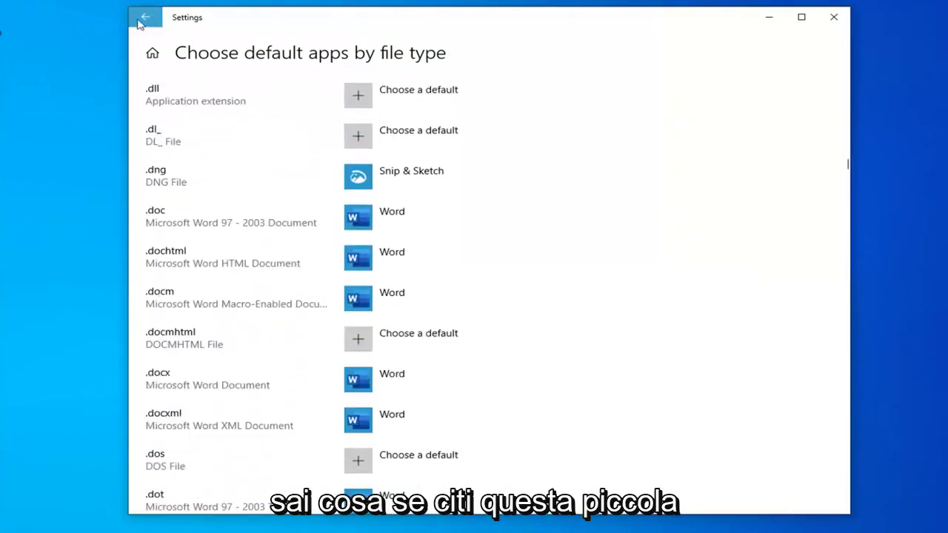
Step: Return to the Default apps page and open 'Set defaults by app'
click(144, 22)
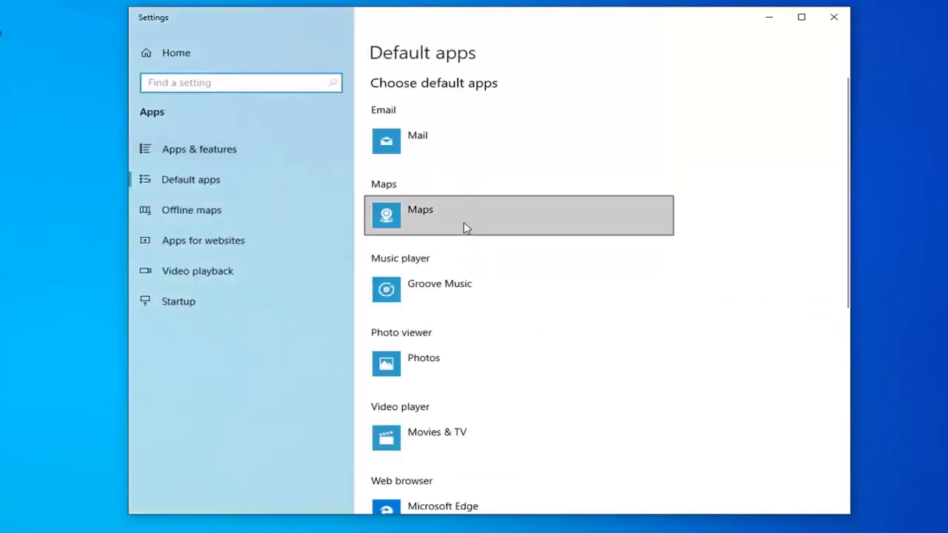
scroll(526, 300, down, 2)
scroll(538, 280, down, 1)
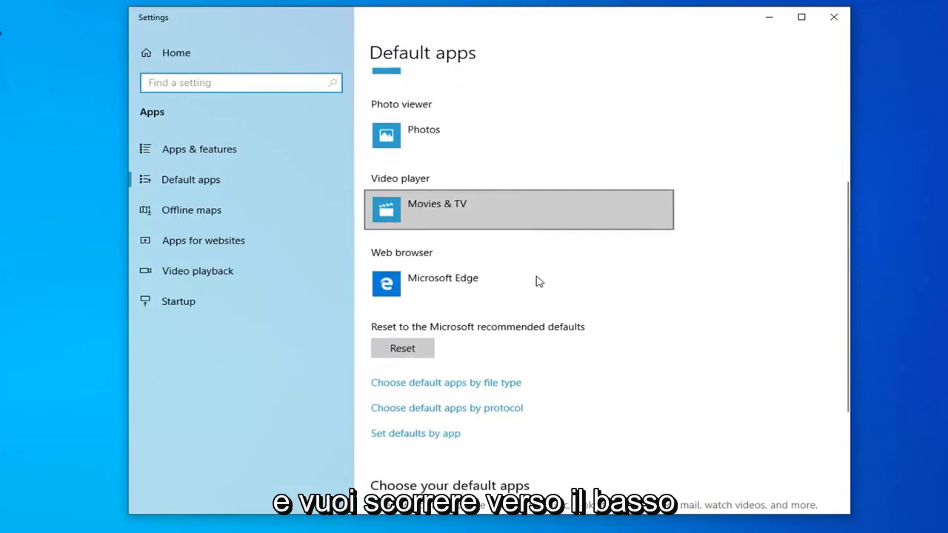
scroll(537, 282, down, 2)
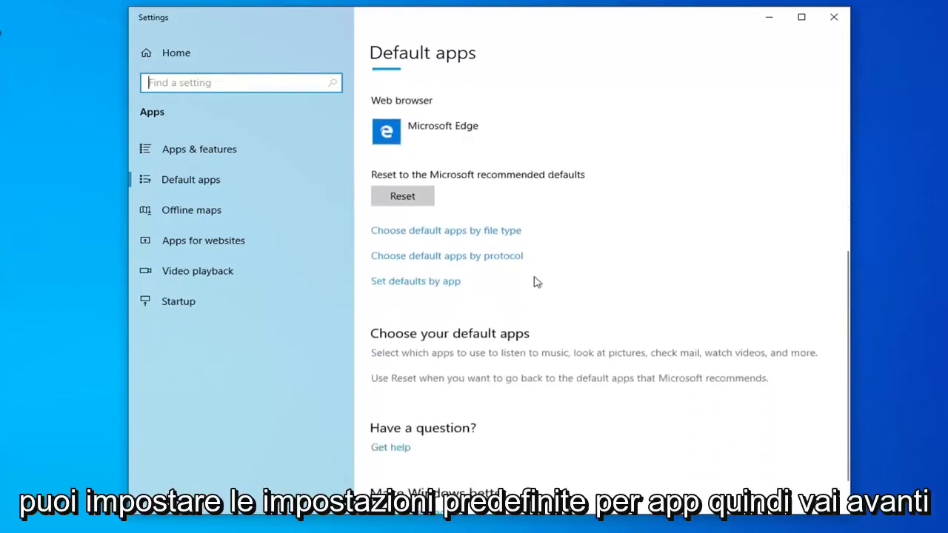
click(428, 288)
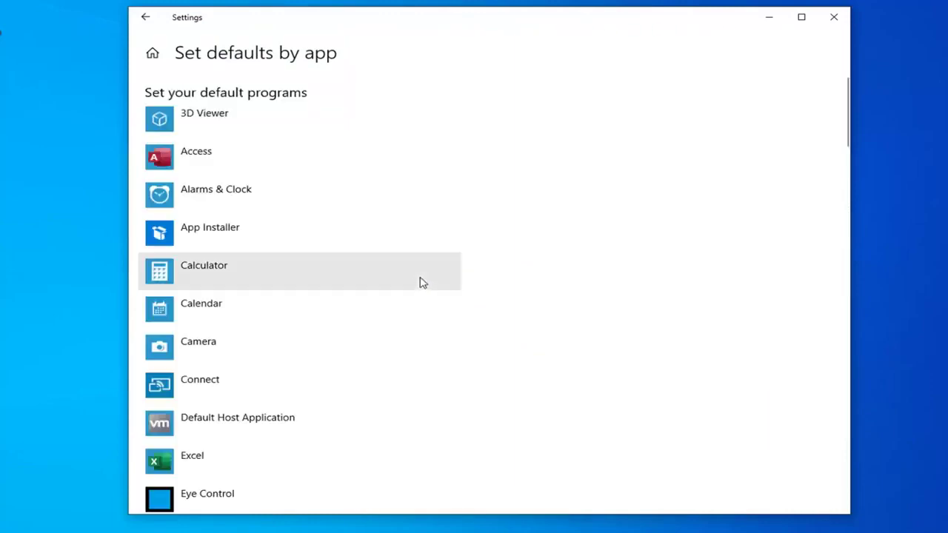
Step: Scroll the per-app defaults list down to reach Word near the end
scroll(421, 301, down, 3)
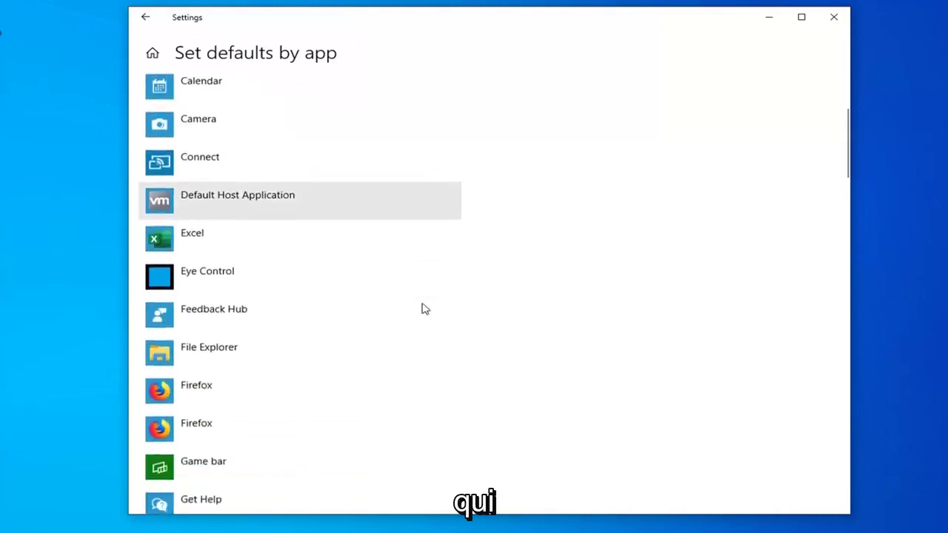
scroll(424, 308, down, 6)
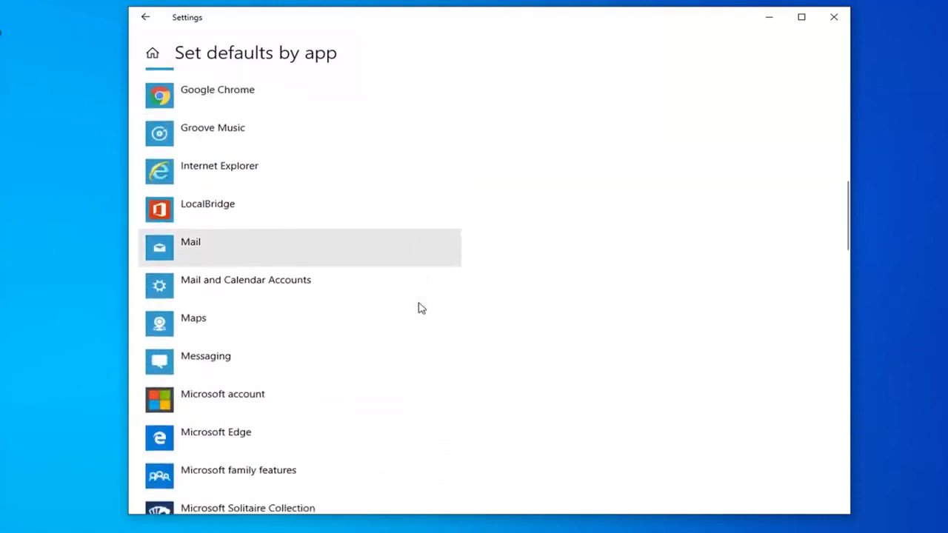
scroll(421, 308, down, 3)
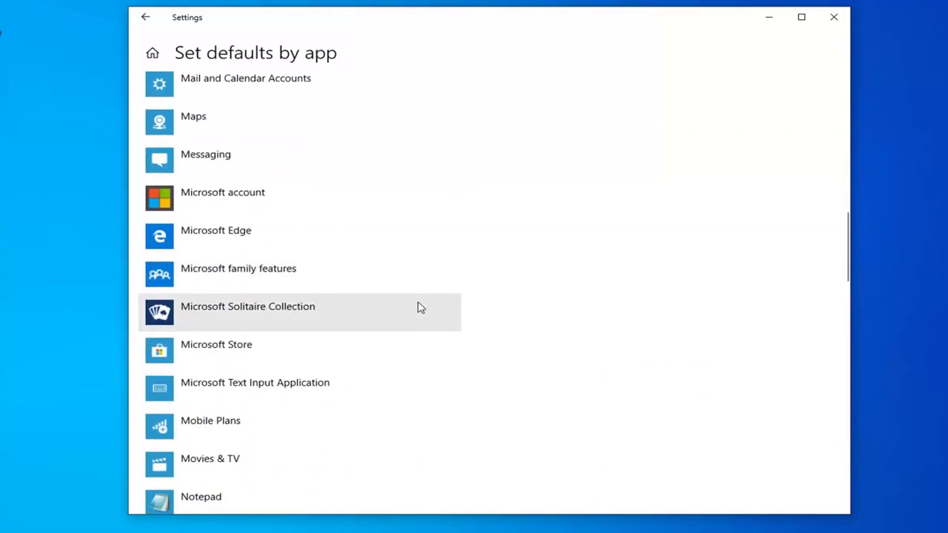
scroll(421, 307, down, 1)
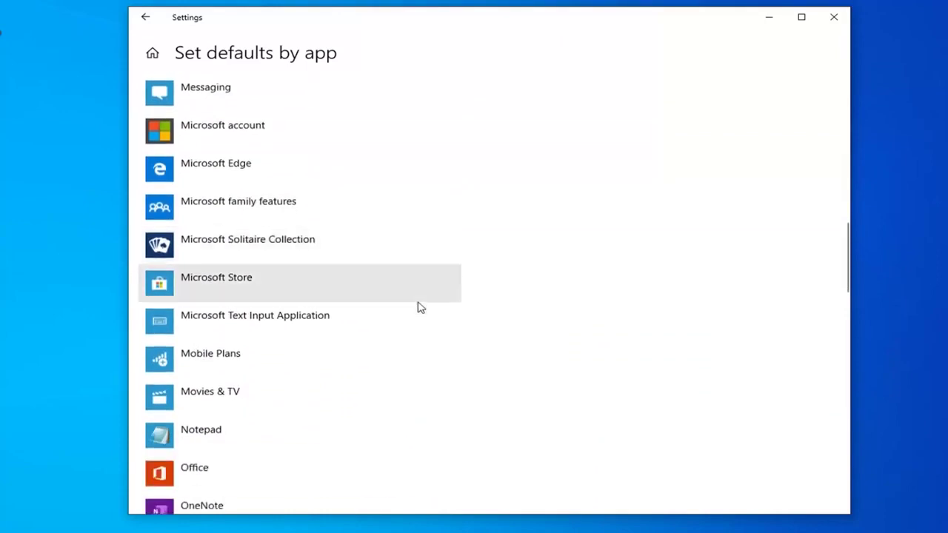
scroll(420, 307, down, 5)
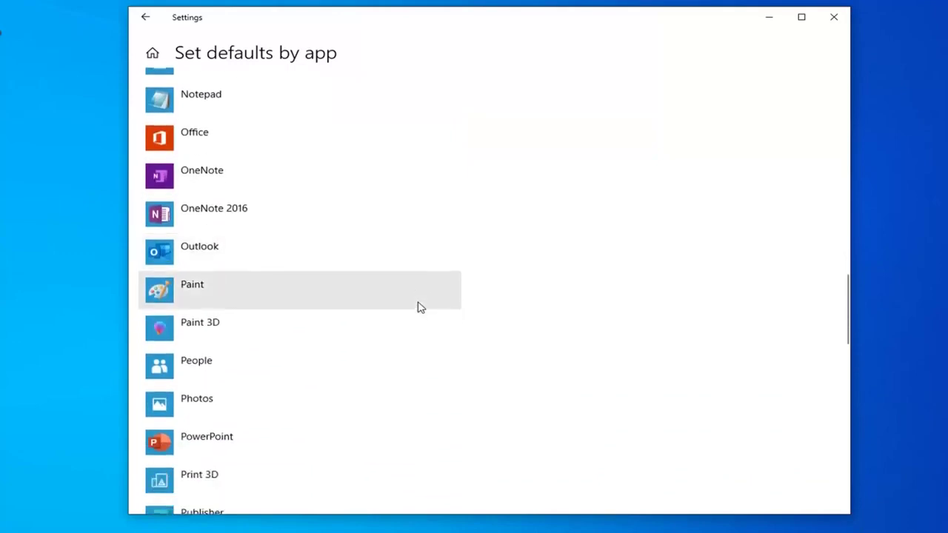
scroll(420, 308, down, 6)
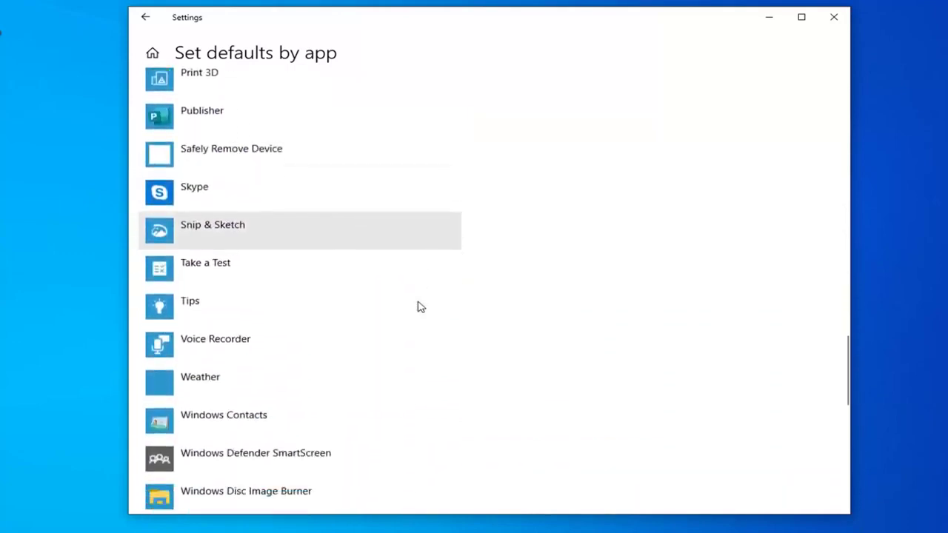
scroll(420, 307, down, 2)
scroll(419, 306, down, 4)
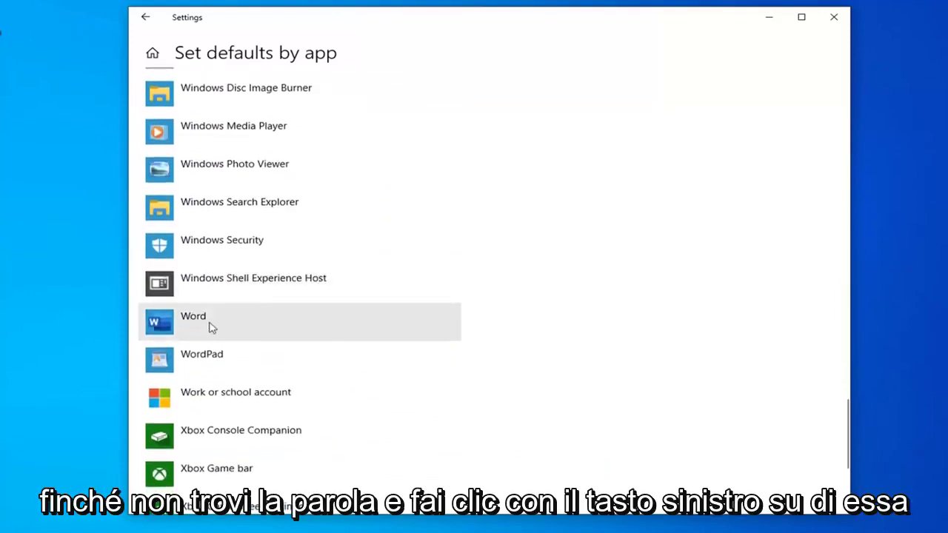
Step: Verify on Word's Manage page that all its file types use Word, then close Settings
click(238, 323)
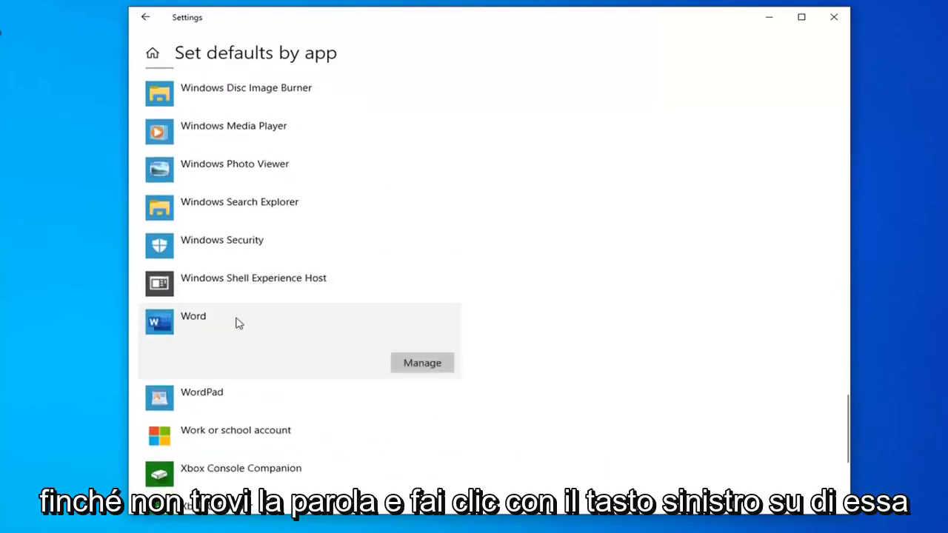
click(422, 363)
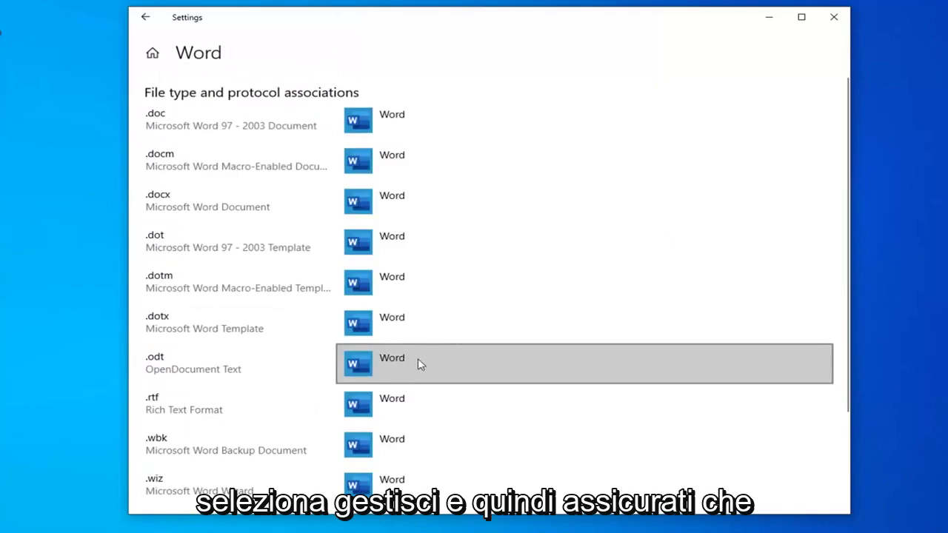
scroll(431, 425, down, 3)
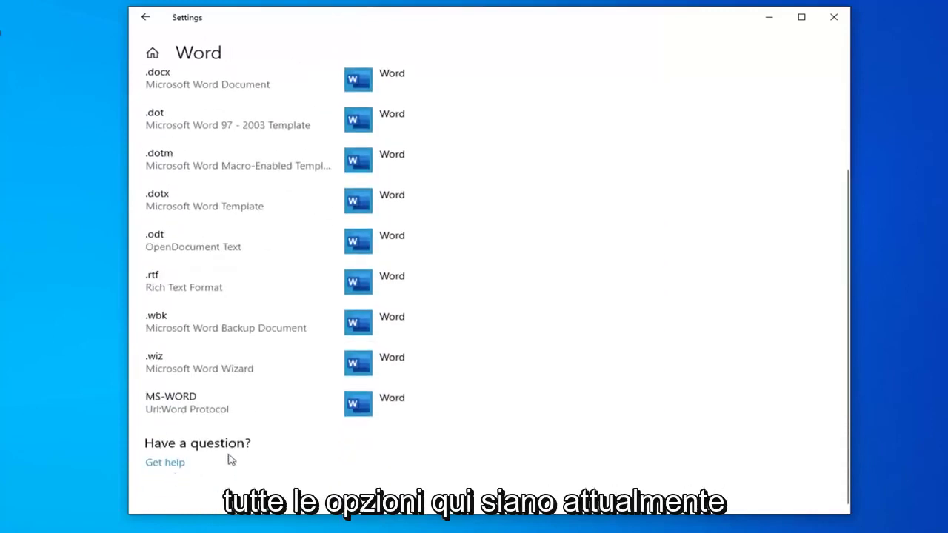
scroll(491, 222, up, 3)
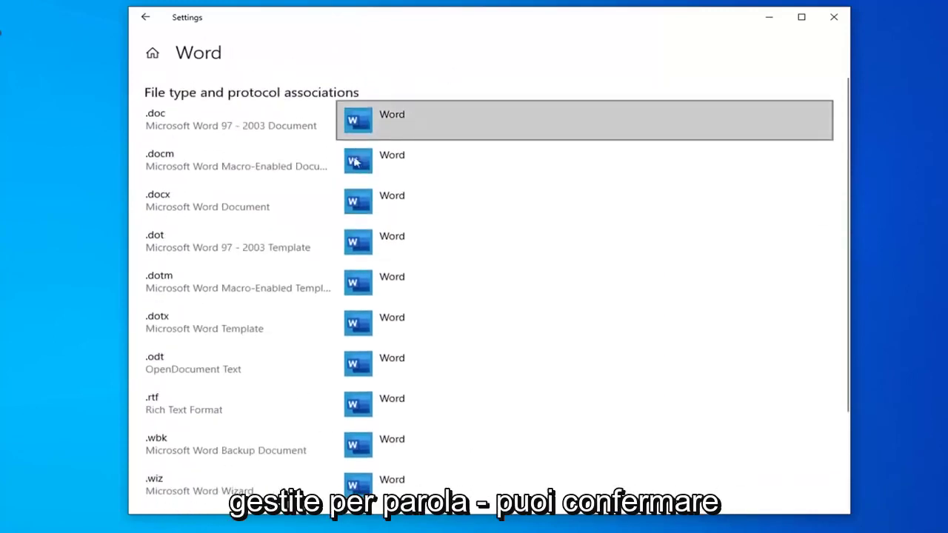
scroll(518, 296, down, 3)
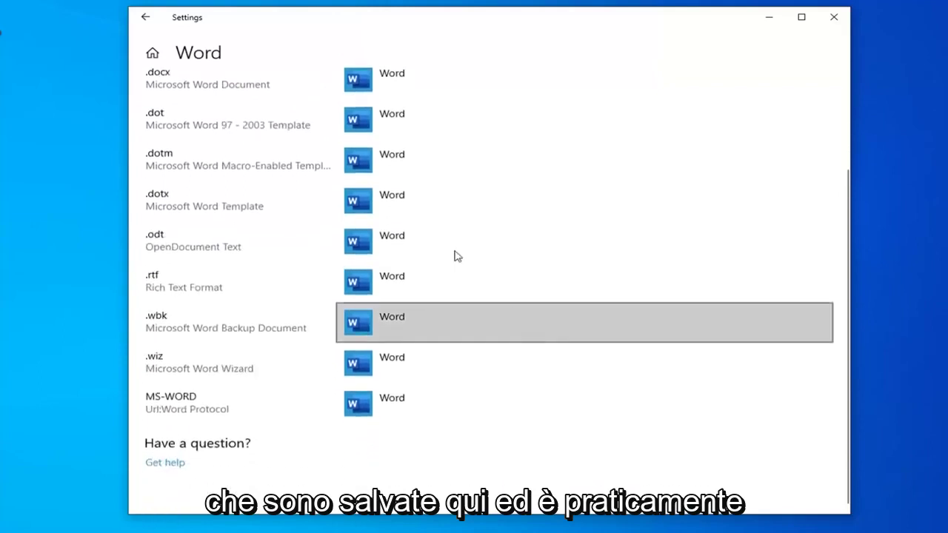
click(146, 17)
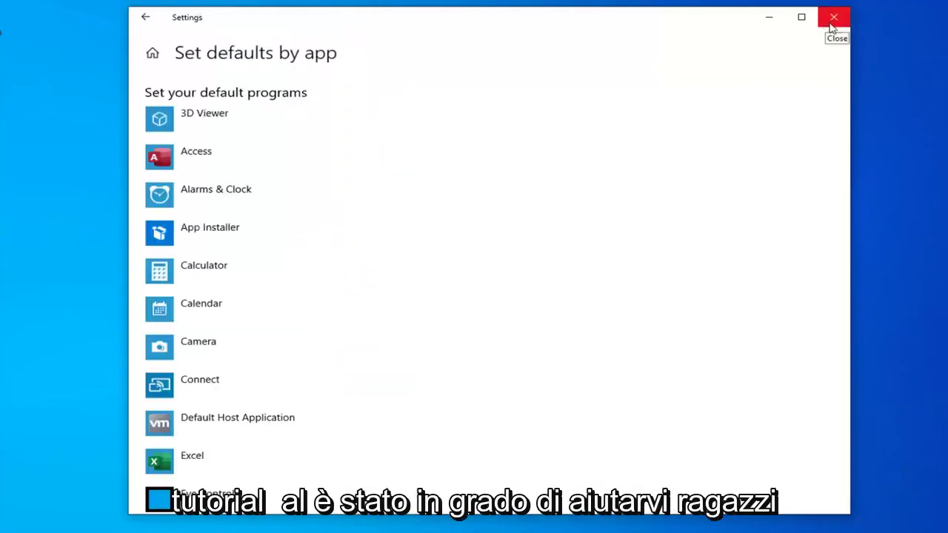
click(832, 27)
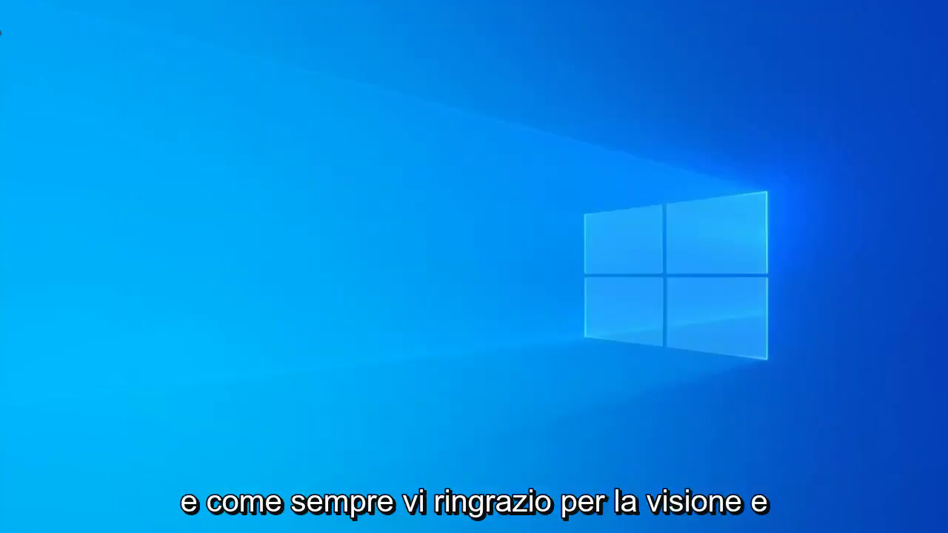